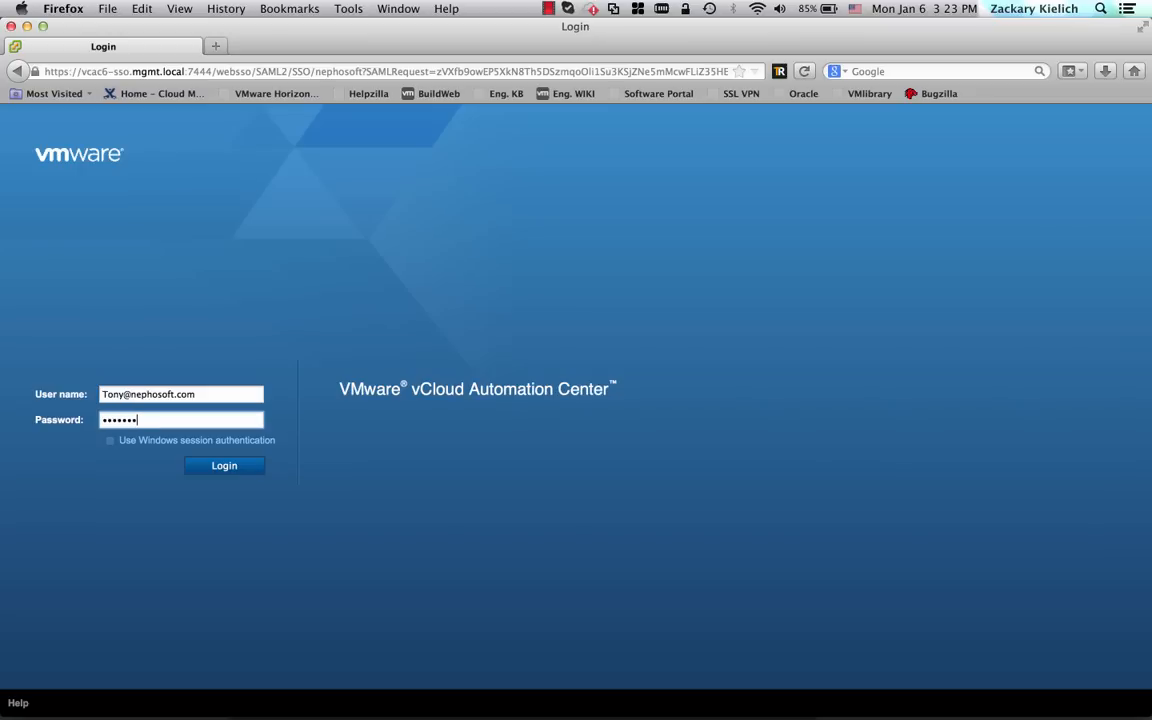
Step: Log in with the entered credentials and open the list of infrastructure blueprints
key(Return)
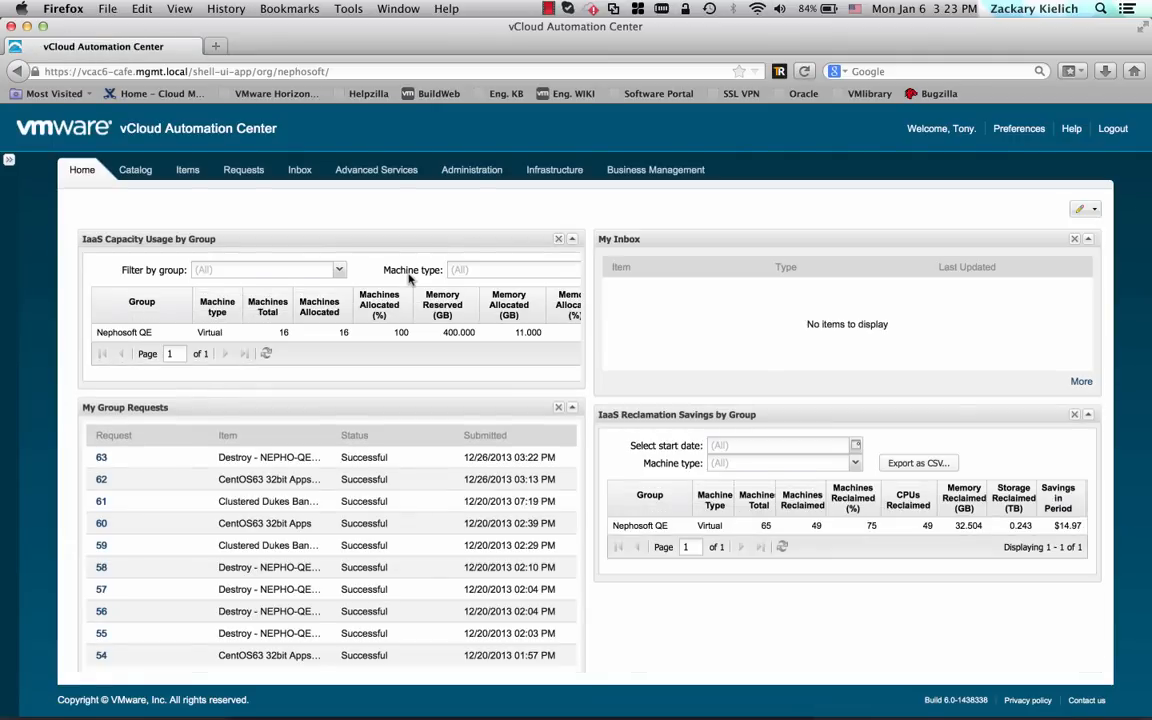
click(551, 172)
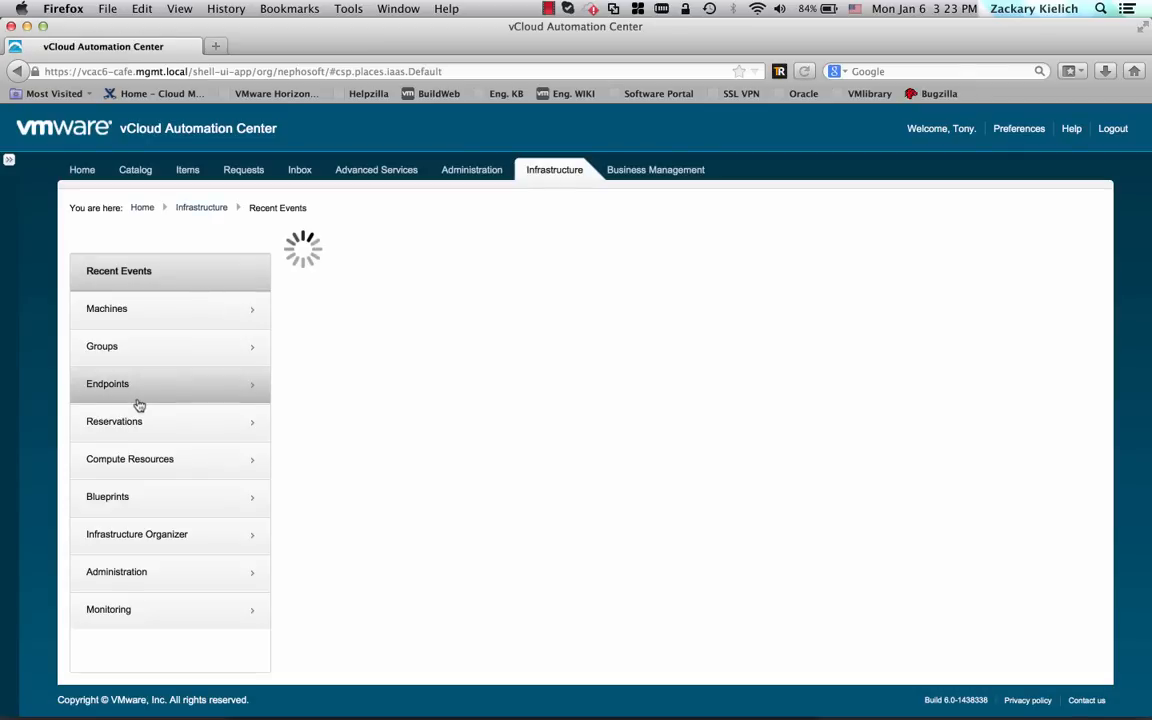
click(121, 500)
click(117, 325)
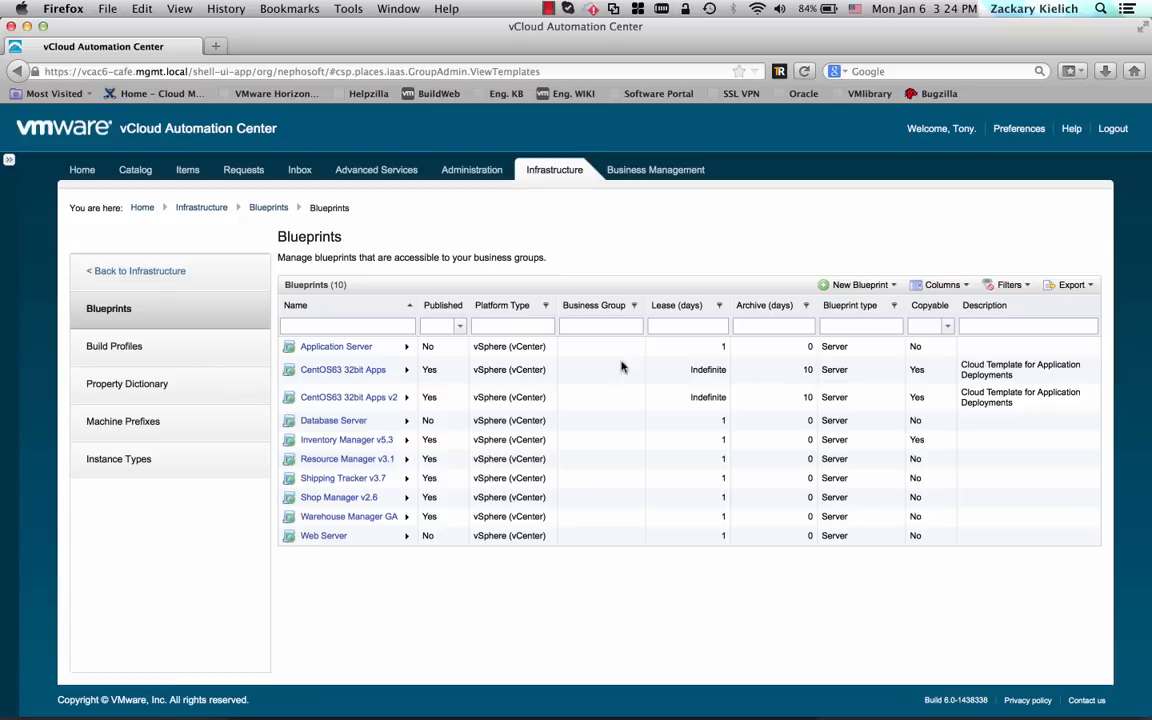
Step: Start a new multi-machine blueprint named Build Automation Test with the description "Build Automation Stack for SQA Testing"
click(862, 285)
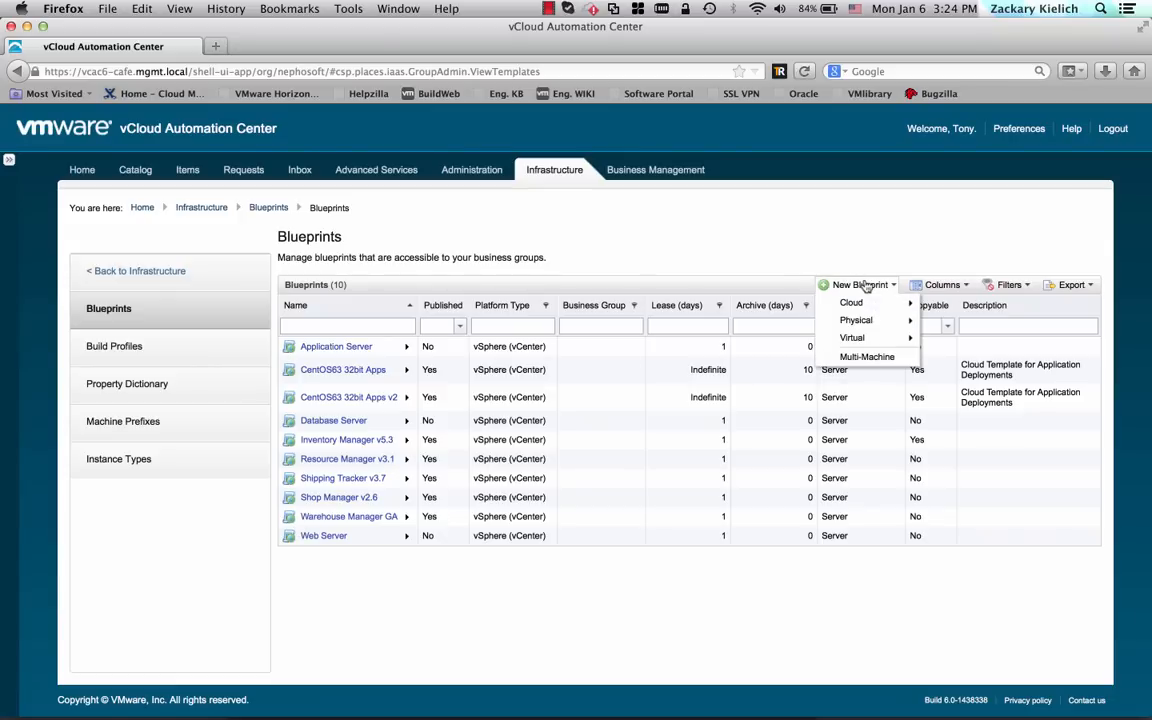
click(860, 357)
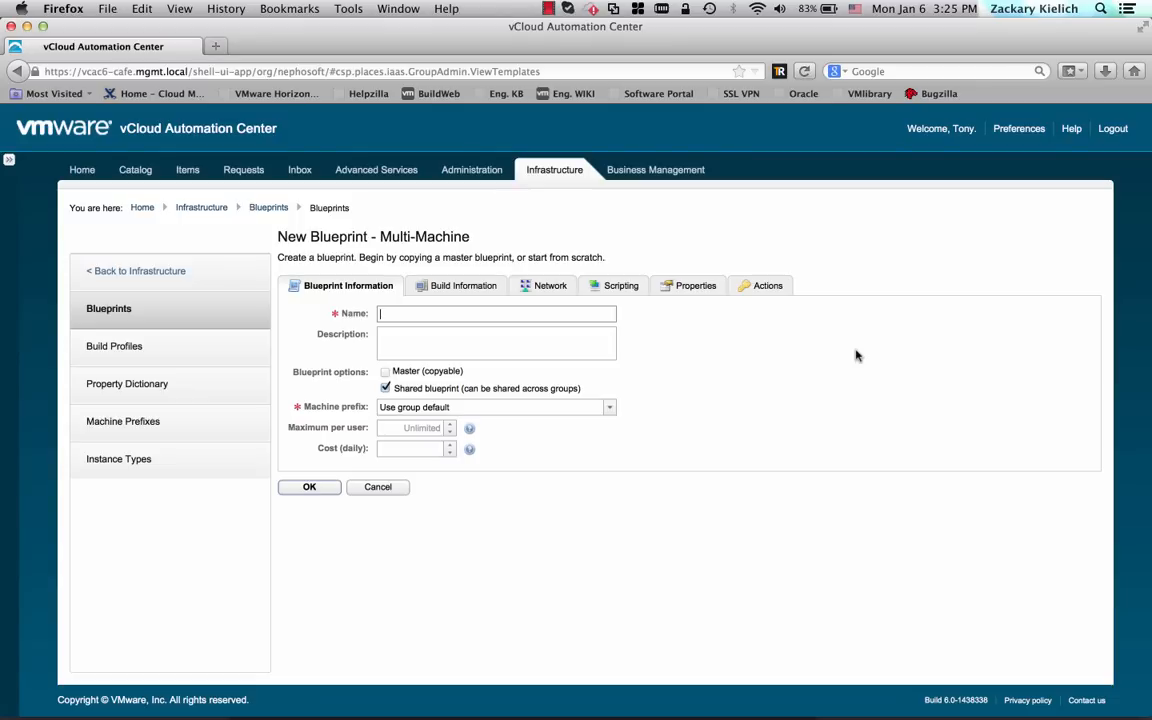
text(Buil)
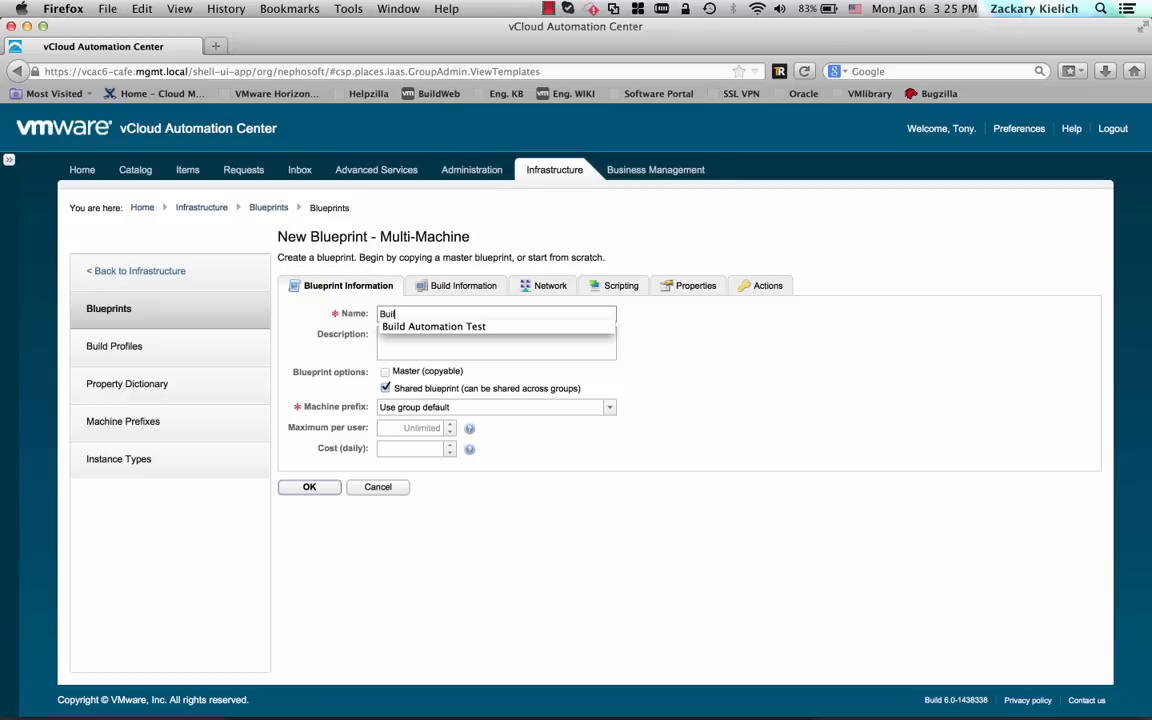
key(Down)
key(Return)
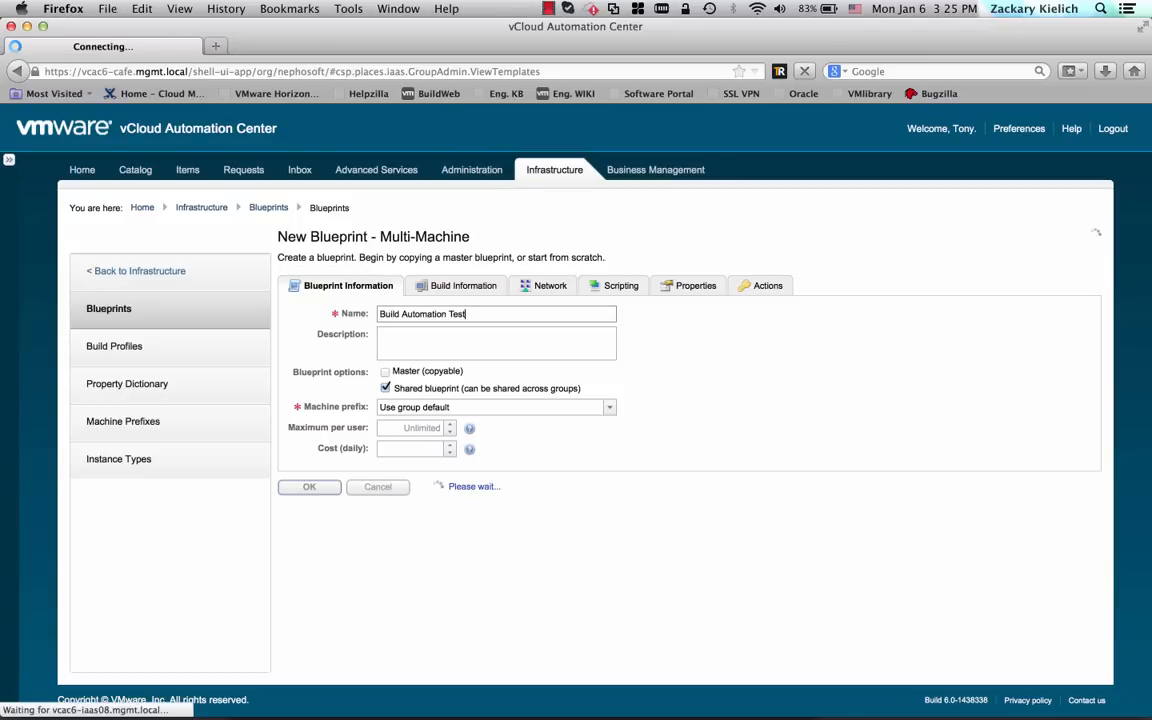
key(Tab)
text(Build Automation )
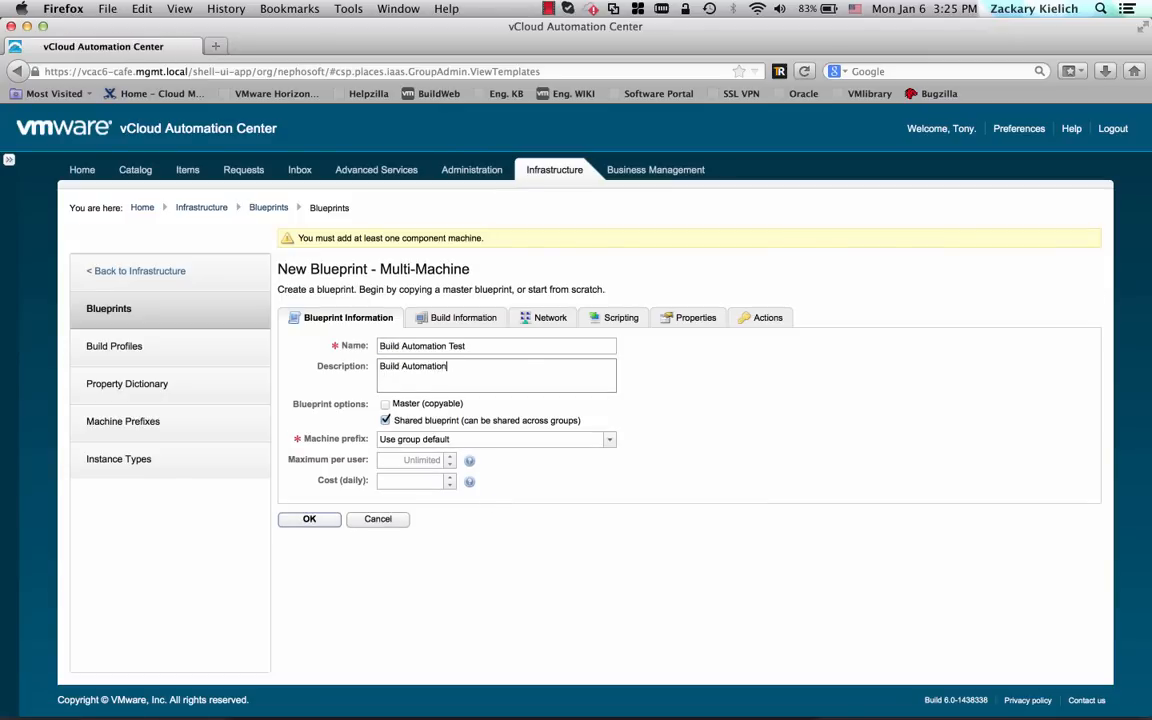
text(Stack for SQA Testing)
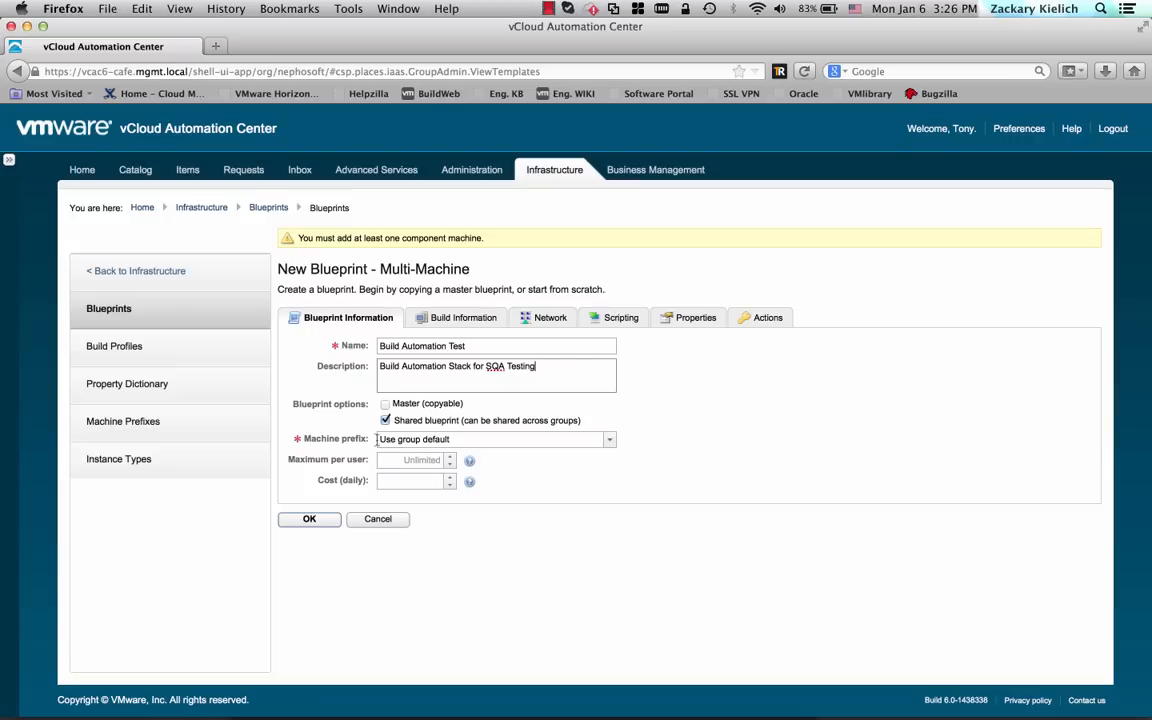
Step: Add the Application Server, Database Server and Web Server blueprints as components of the multi-machine blueprint
click(455, 318)
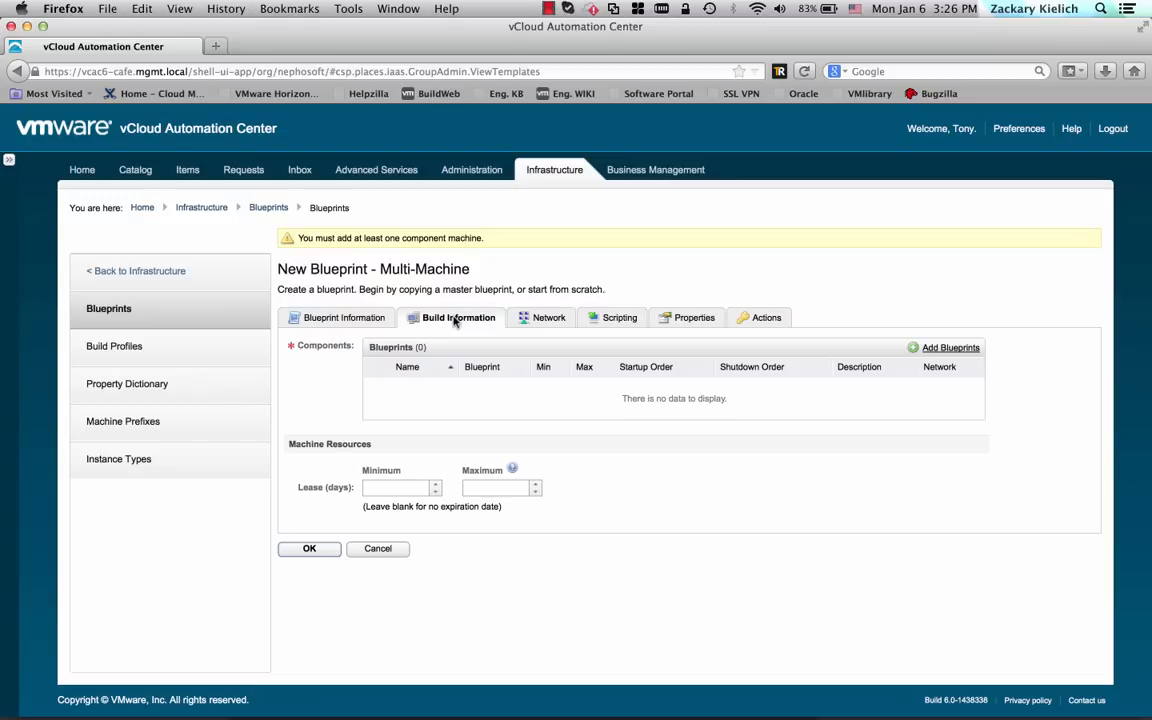
click(941, 350)
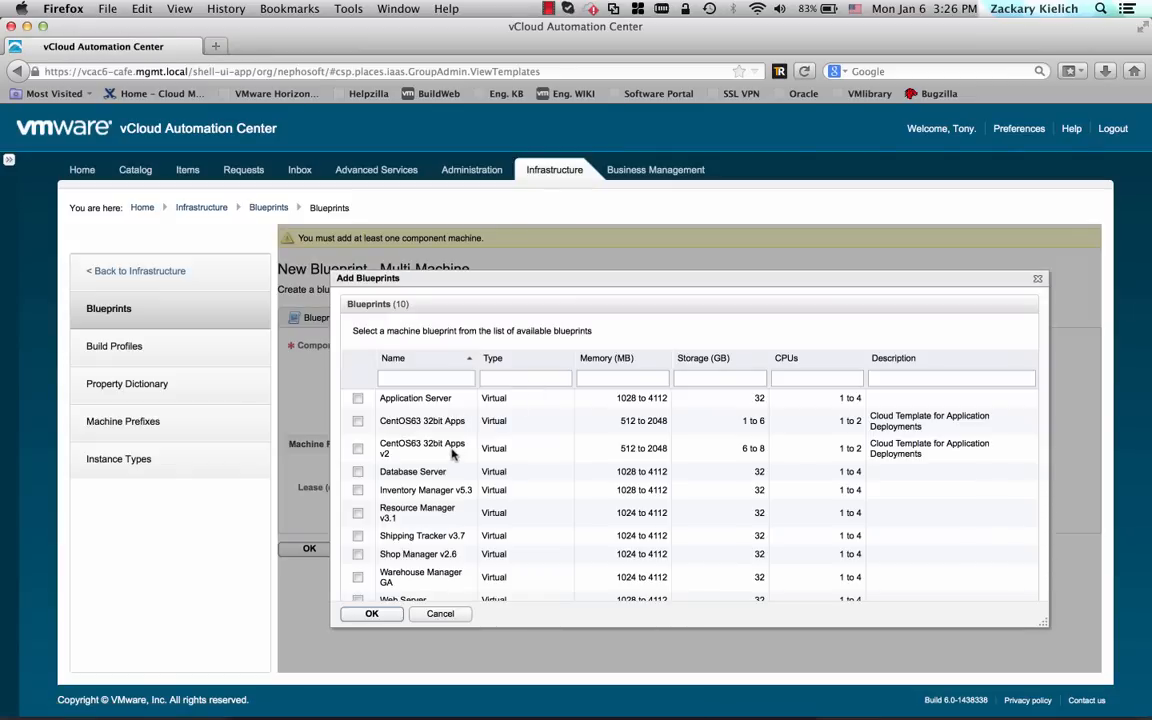
scroll(452, 456, down, 1)
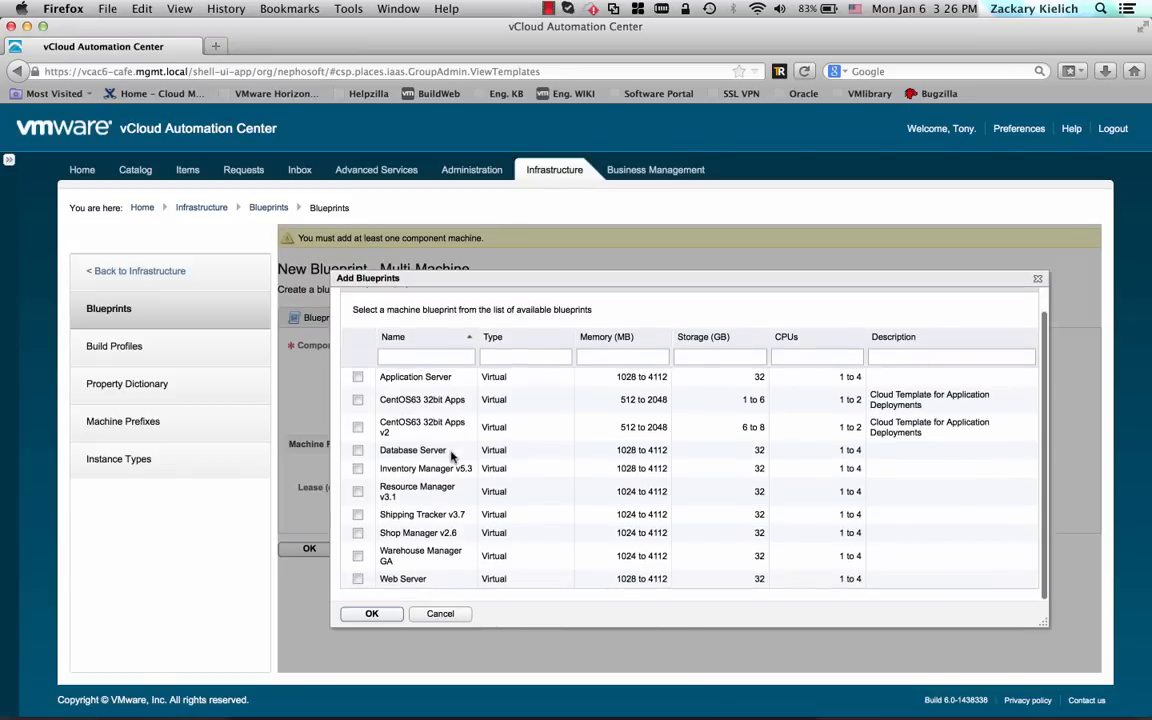
click(358, 377)
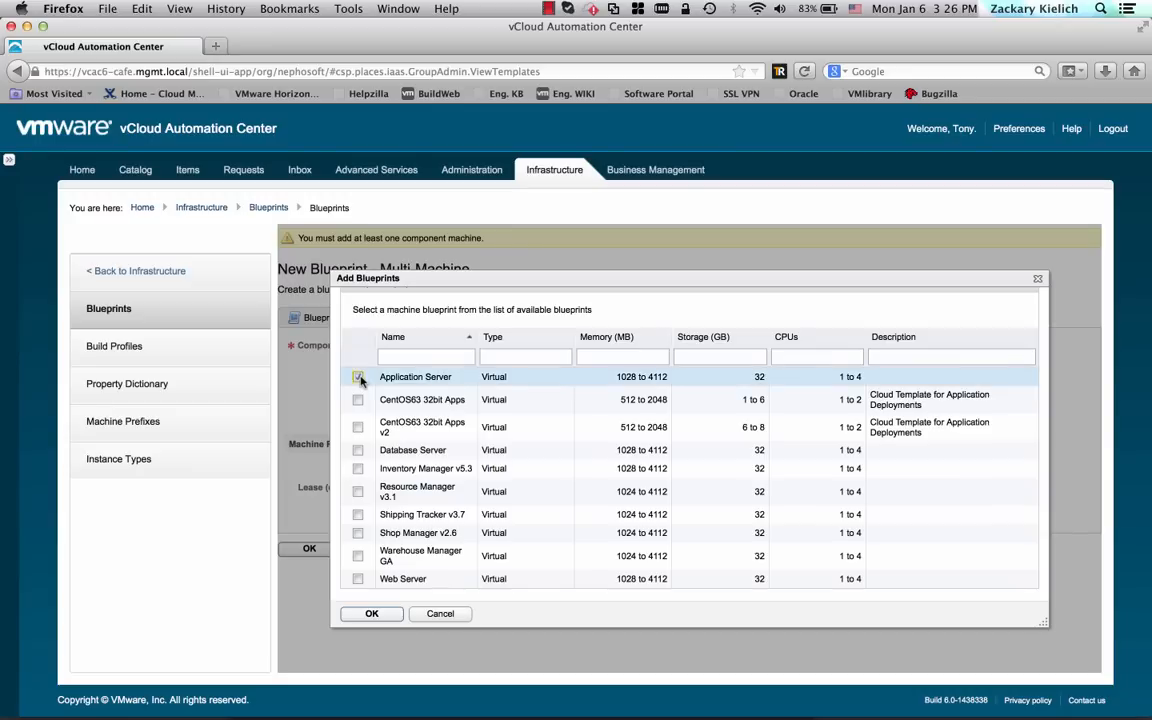
click(358, 450)
click(358, 579)
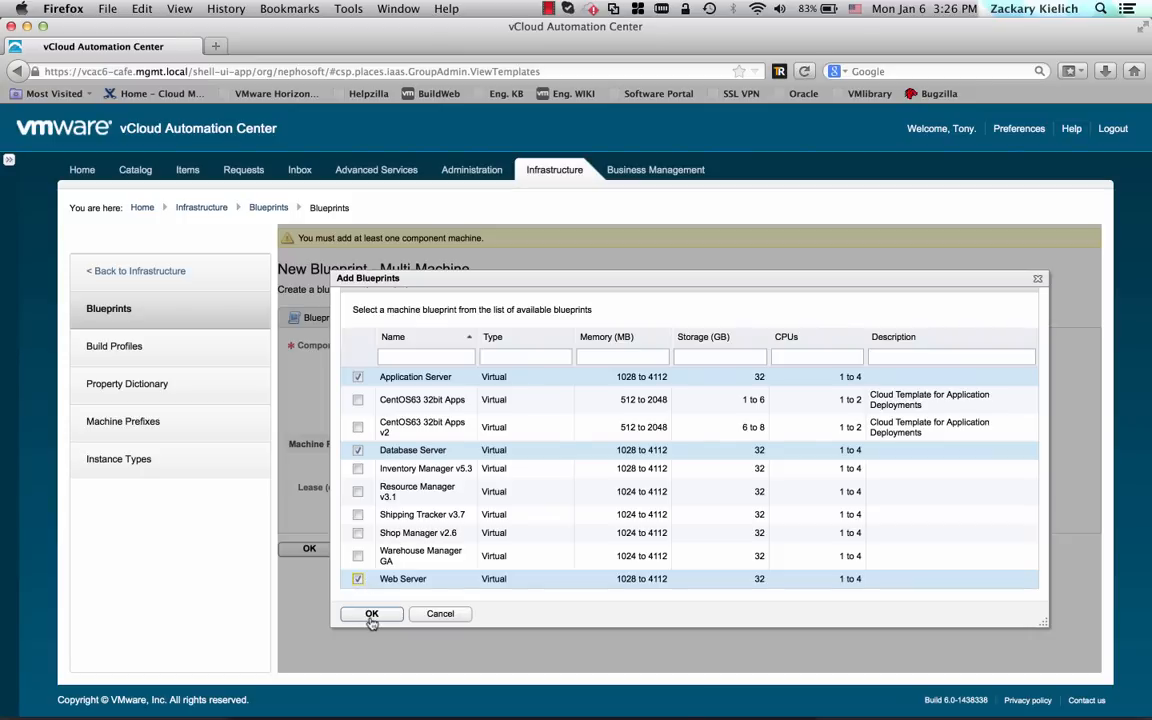
click(371, 616)
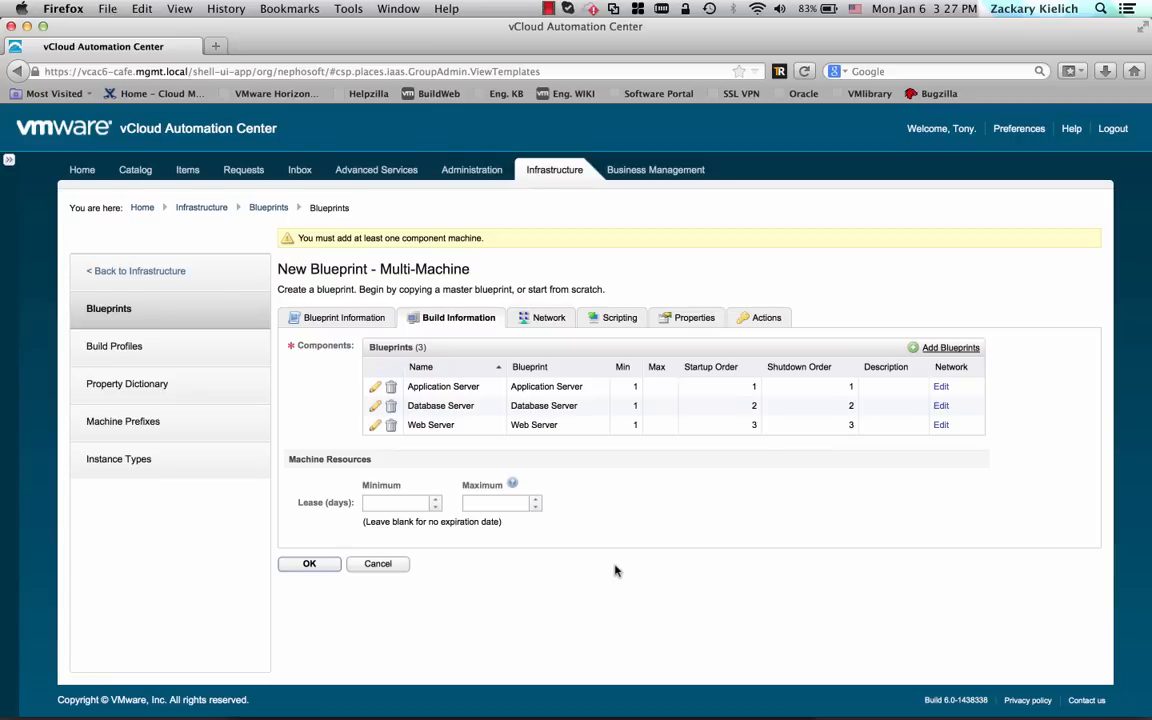
Step: Check the Application Server component's editable settings, and set the blueprint's lease to a minimum of 10 and maximum of 20 days
click(374, 390)
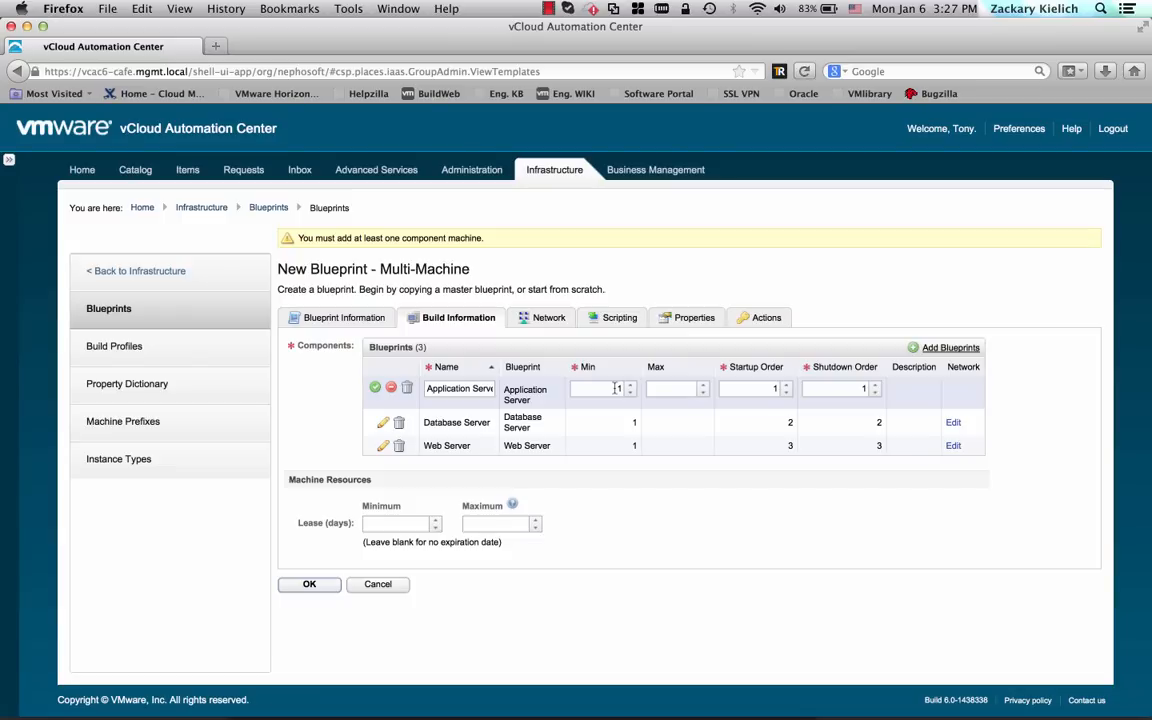
click(375, 388)
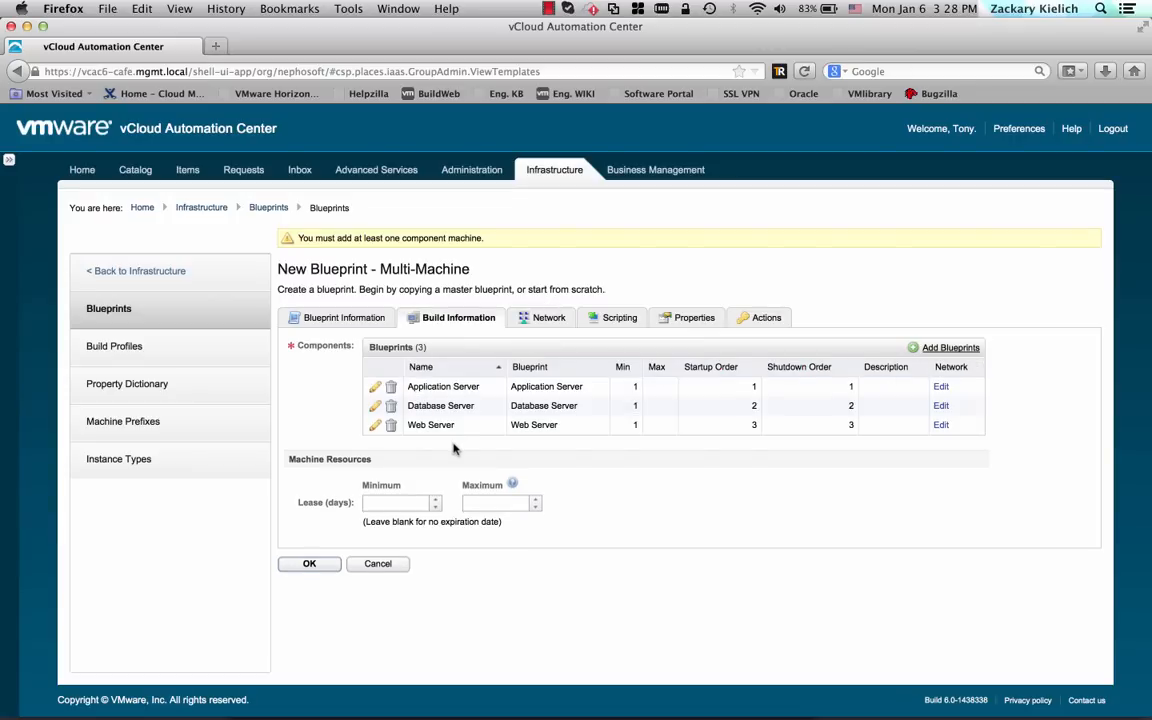
click(414, 501)
text(10)
key(Tab)
text(20)
Step: Review the blueprint's network, scripting, properties and machine action settings, and save the new blueprint
click(530, 317)
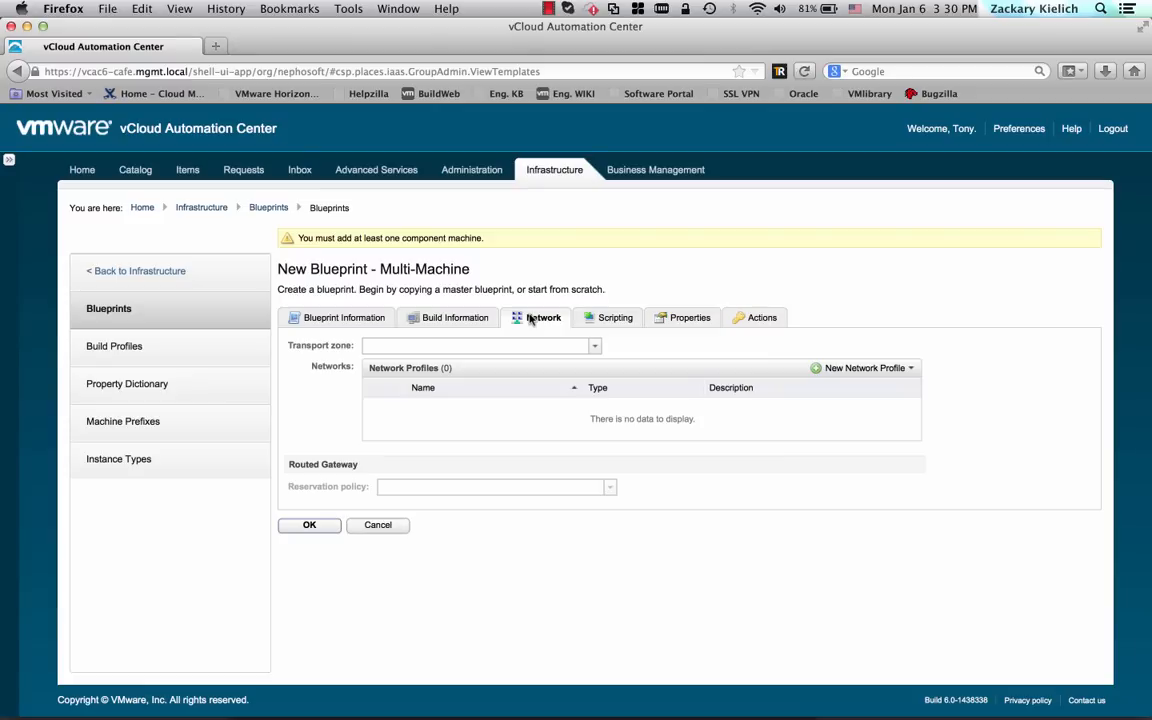
click(606, 322)
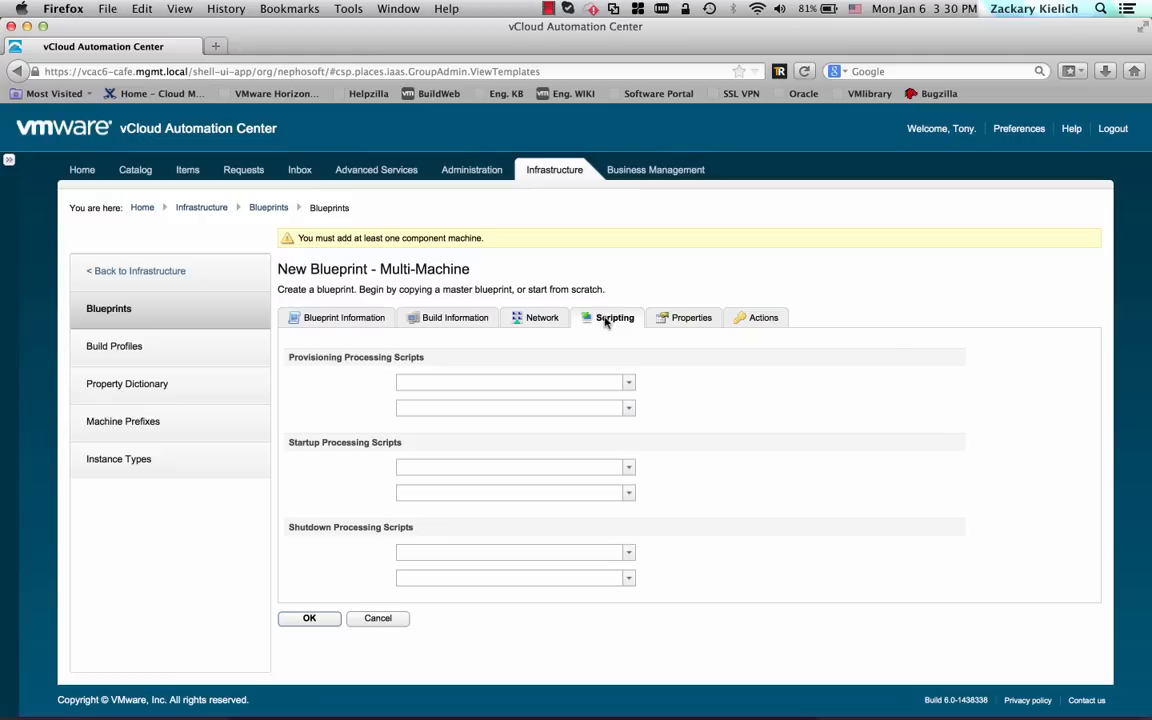
click(659, 321)
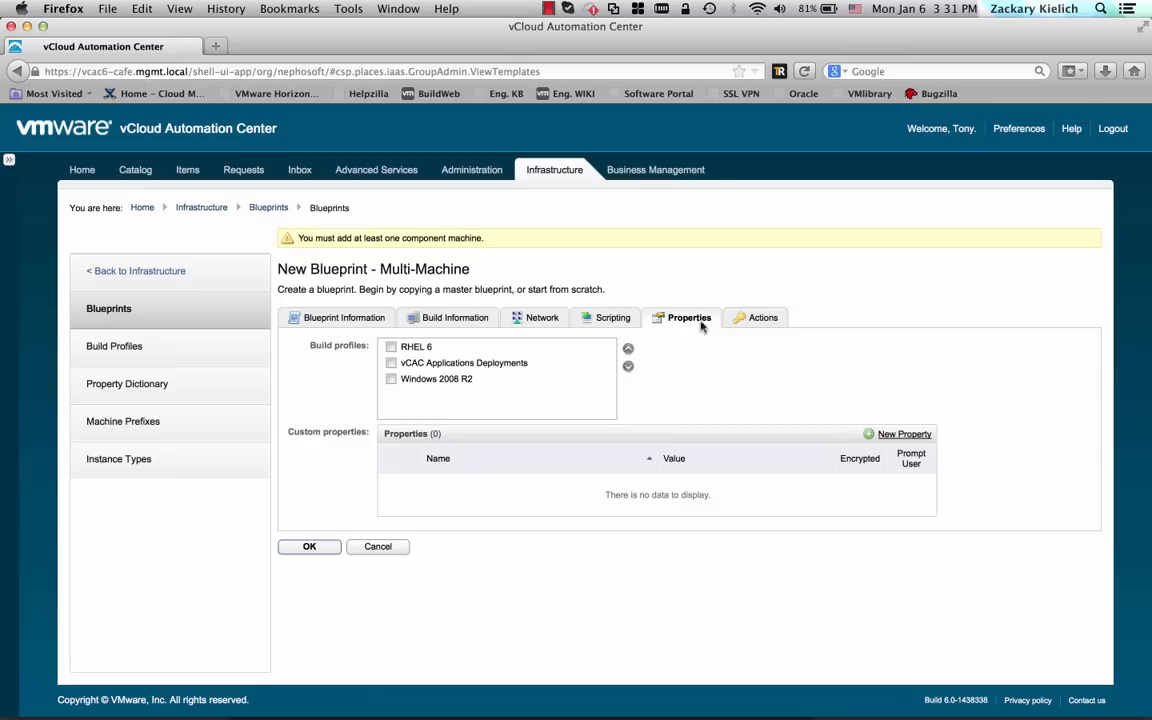
click(756, 318)
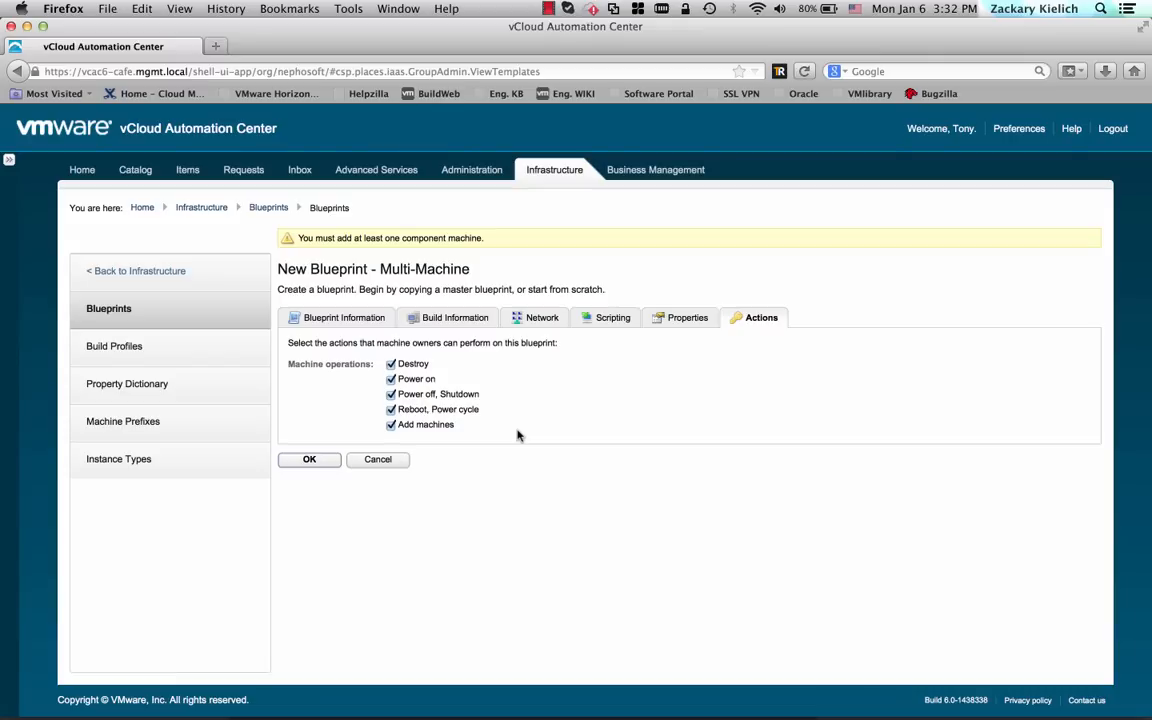
click(293, 466)
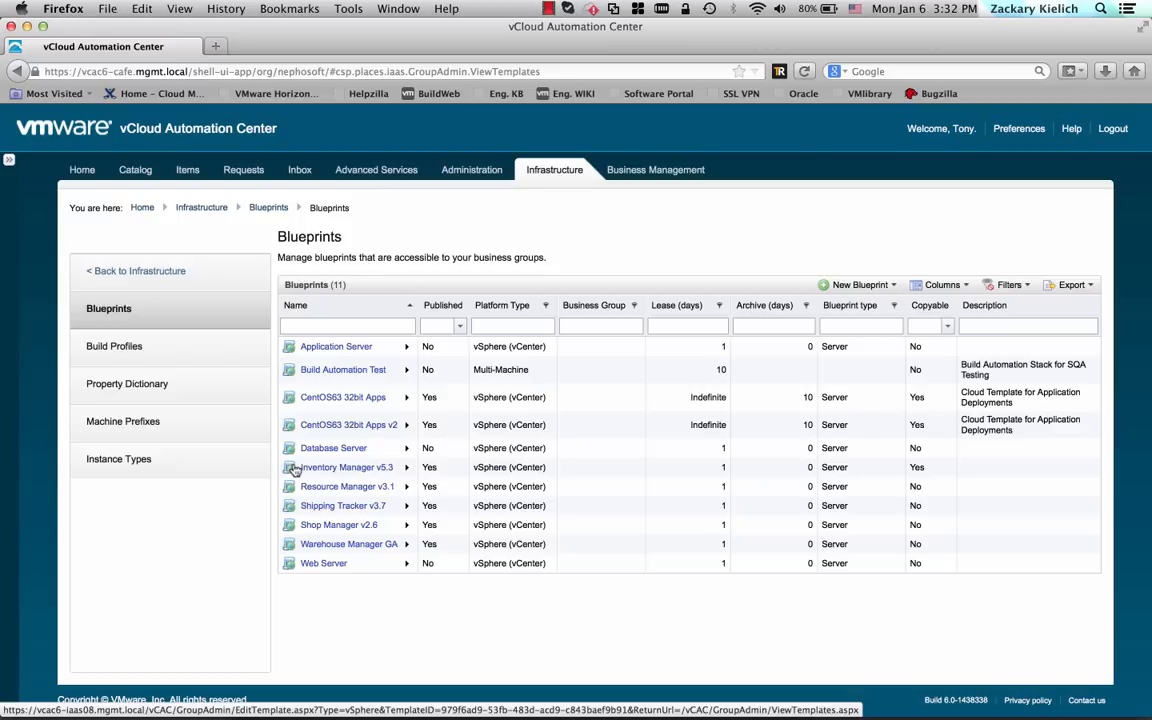
Step: Publish the Build Automation Test blueprint and confirm the publication
click(406, 370)
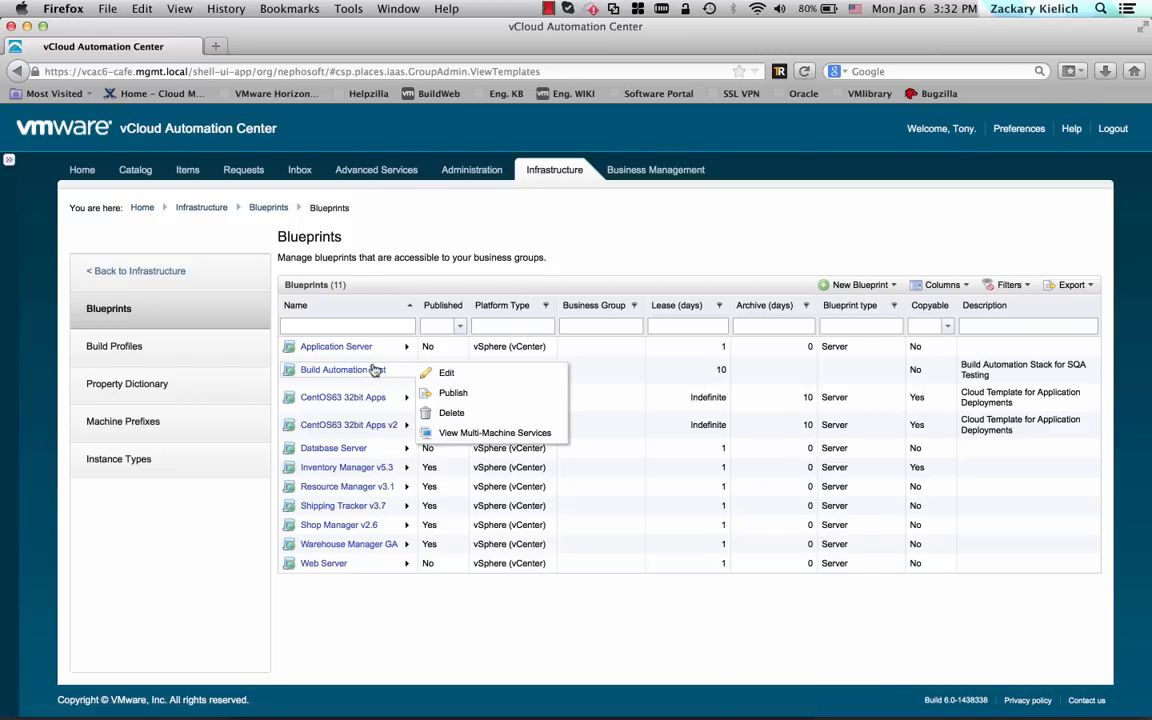
click(454, 391)
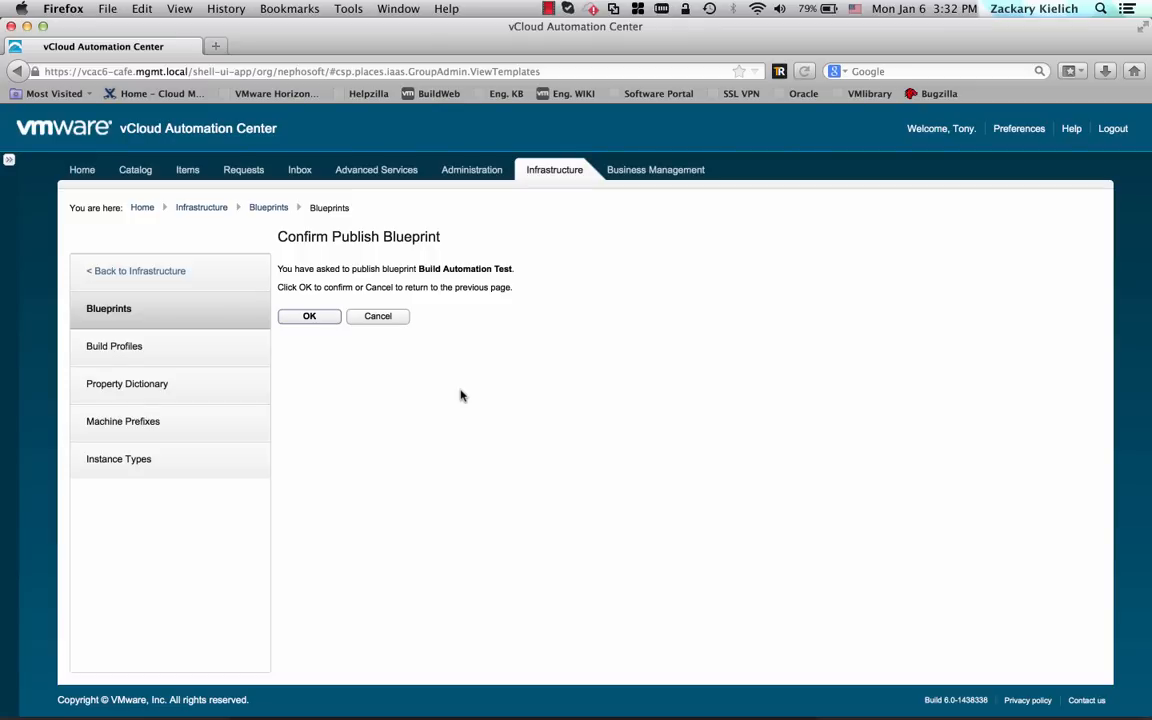
click(310, 320)
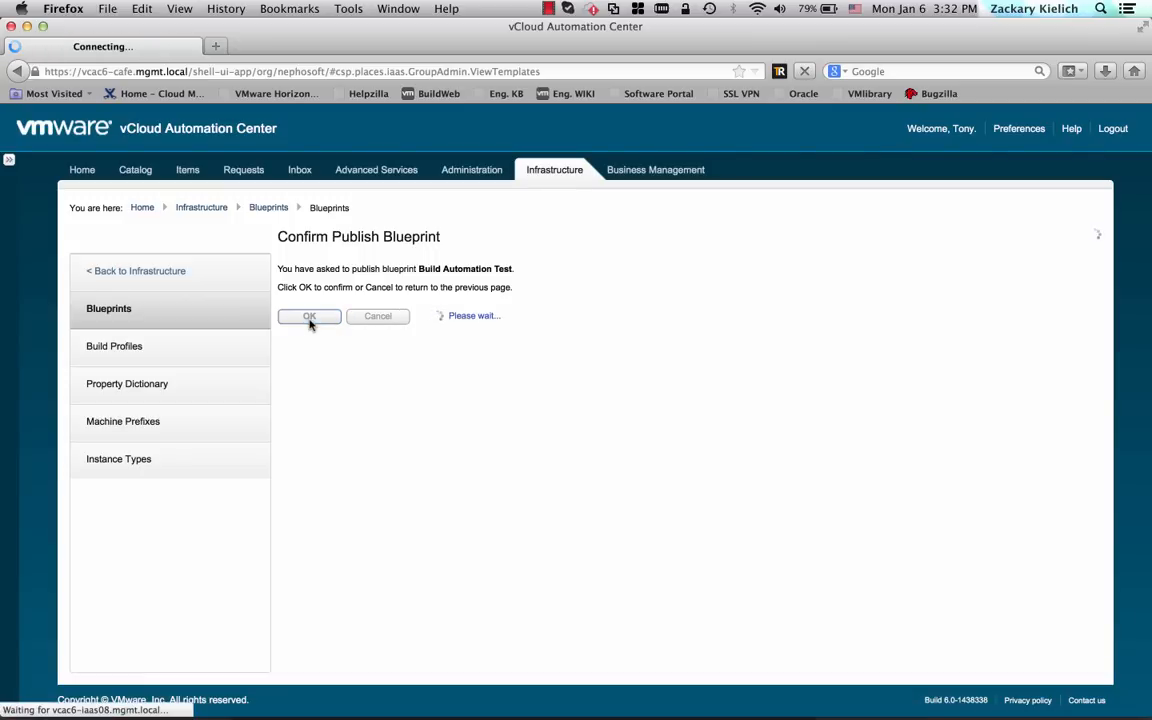